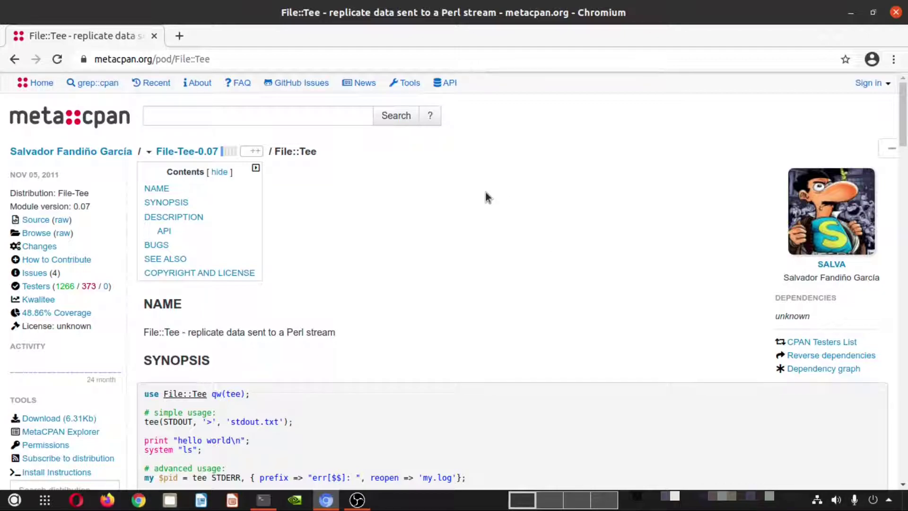
- Look over the File::Tee documentation page on metacpan from top to bottom
click(116, 57)
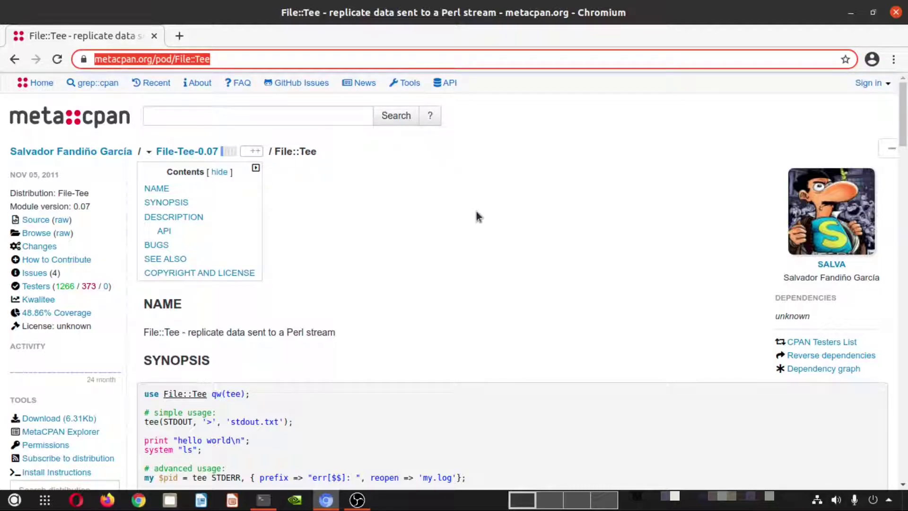
click(482, 257)
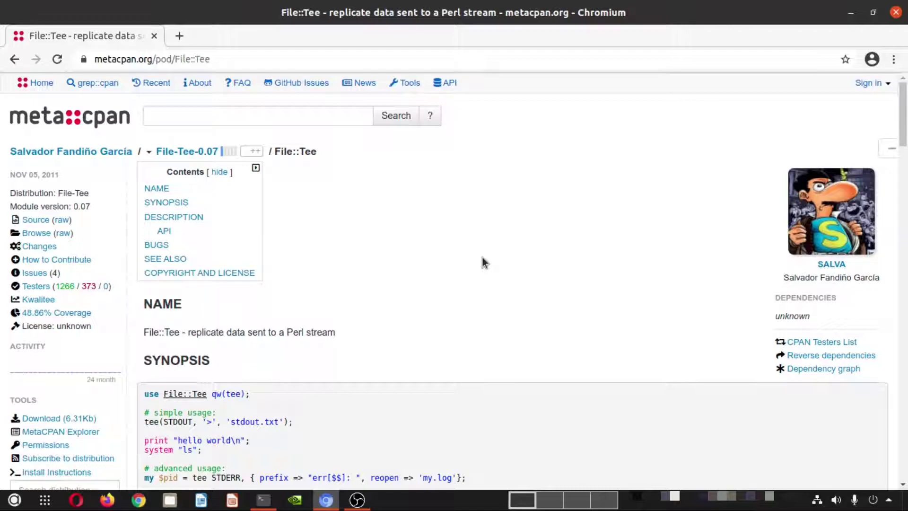
scroll(482, 257, down, 3)
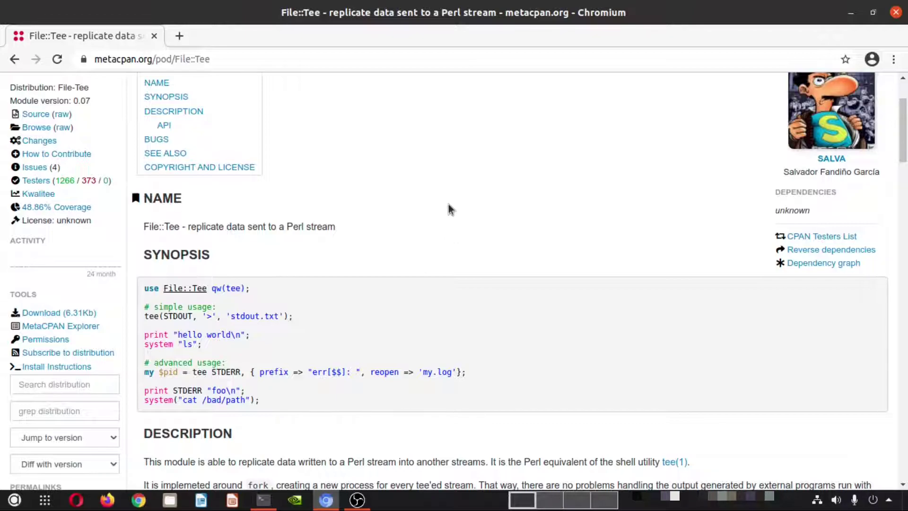
scroll(426, 234, down, 4)
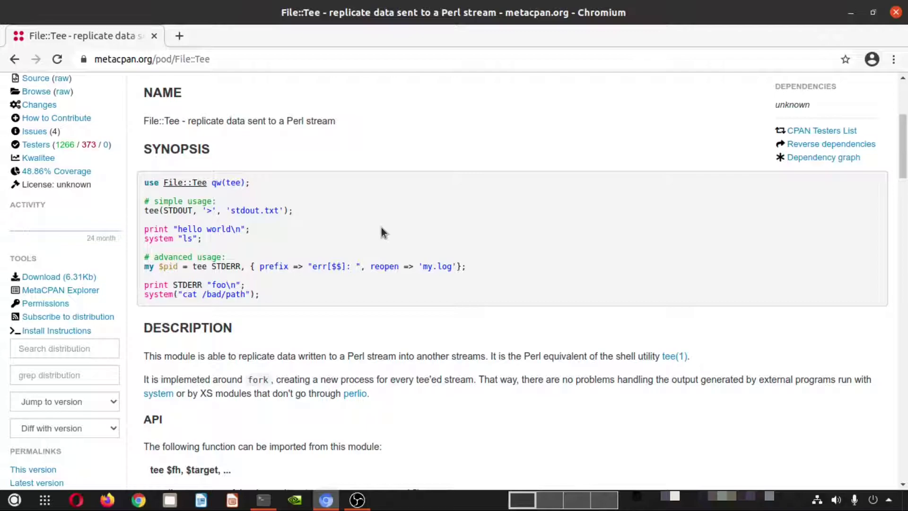
scroll(381, 228, down, 2)
scroll(375, 246, up, 4)
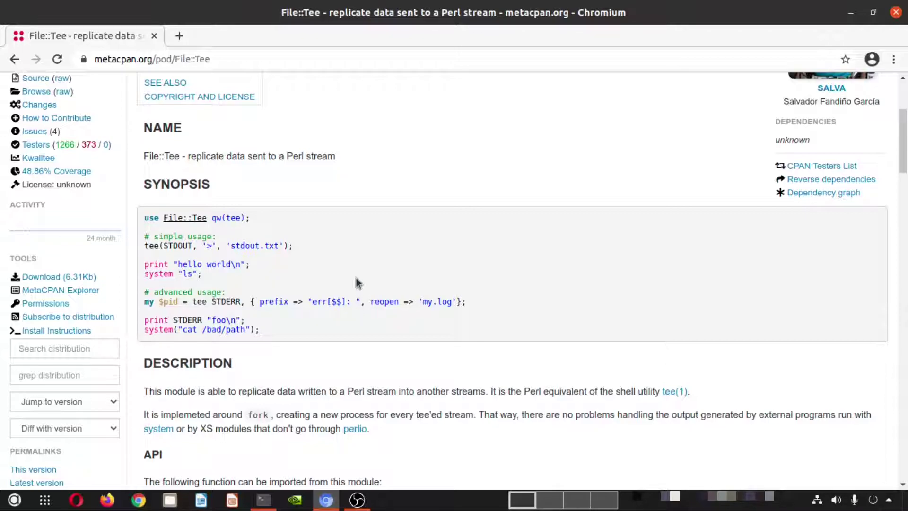
scroll(357, 227, up, 4)
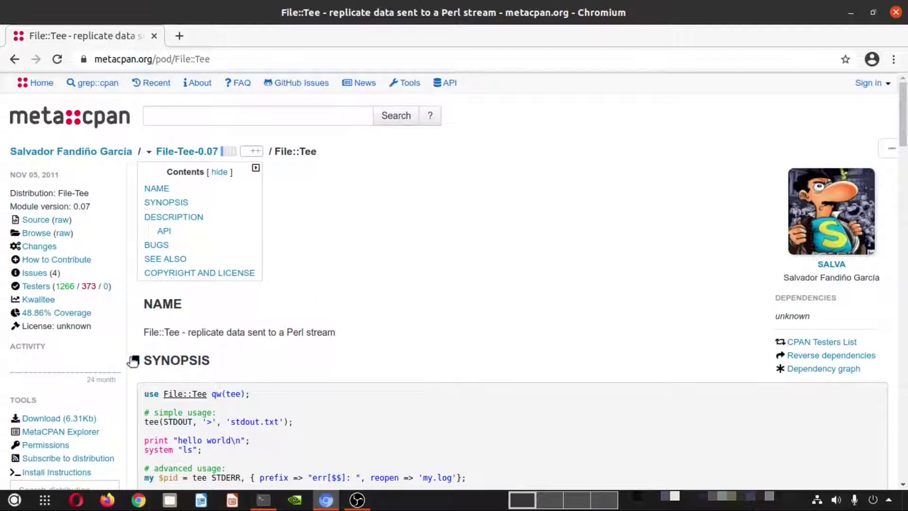
scroll(527, 324, down, 4)
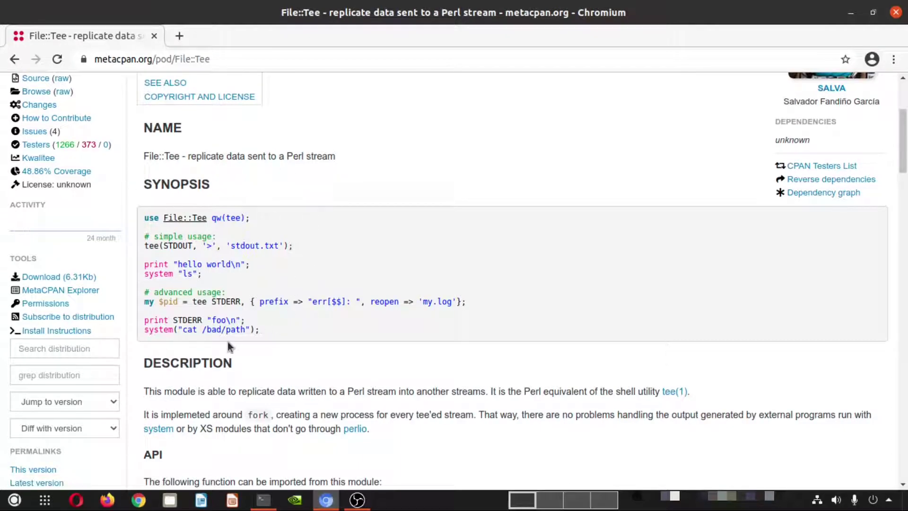
scroll(279, 210, down, 3)
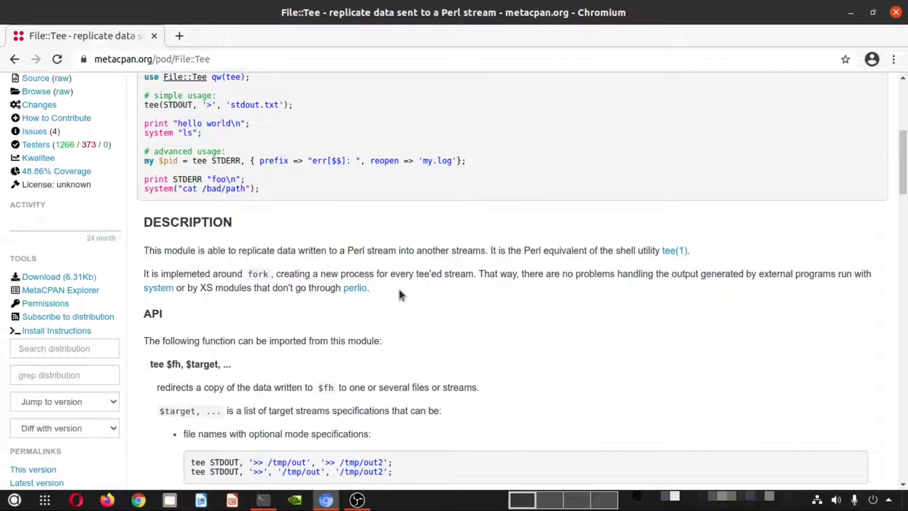
scroll(223, 166, down, 8)
scroll(192, 372, down, 12)
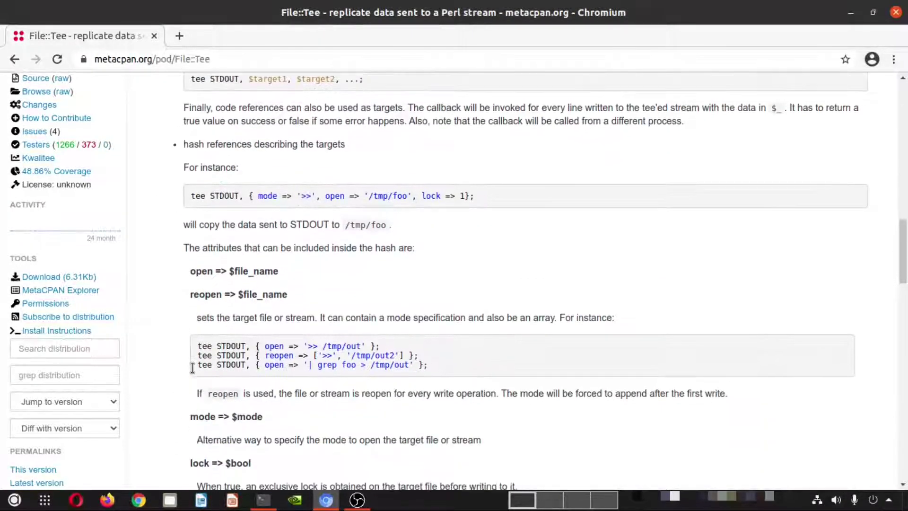
scroll(245, 208, down, 6)
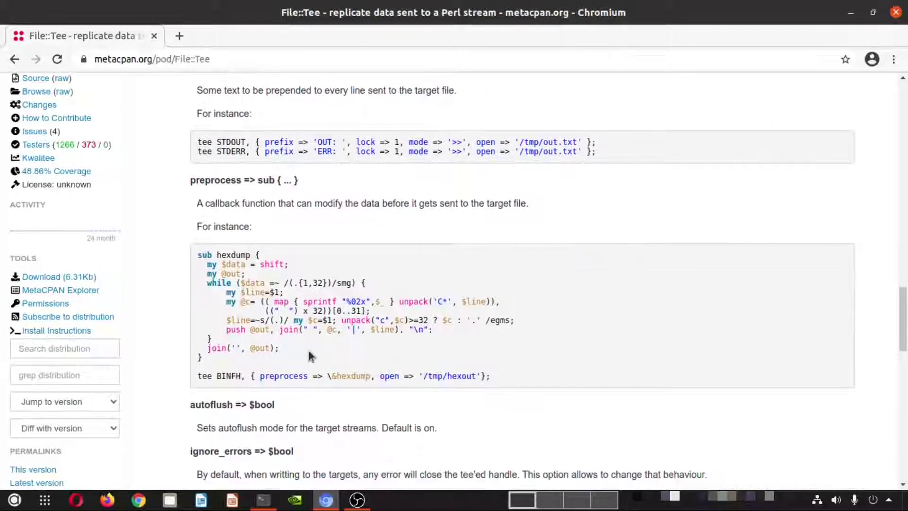
scroll(428, 232, down, 4)
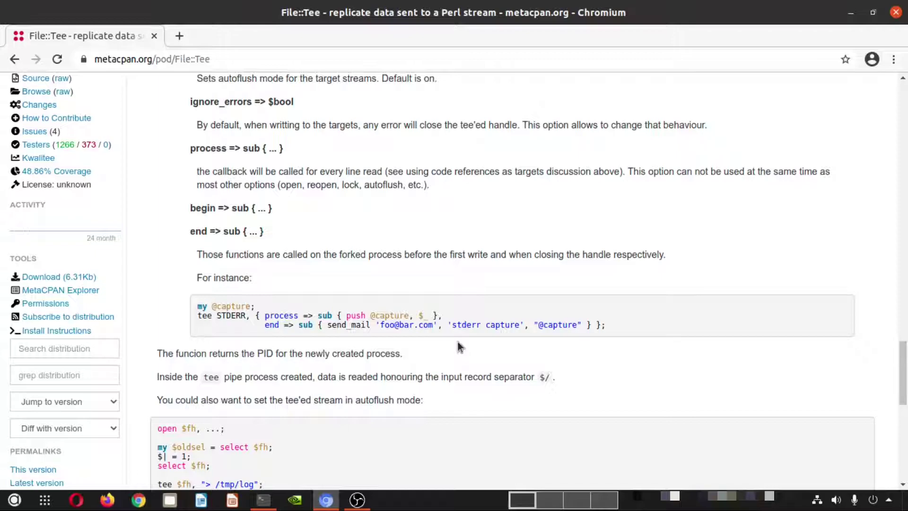
scroll(206, 324, down, 1)
scroll(184, 331, up, 3)
scroll(178, 334, up, 20)
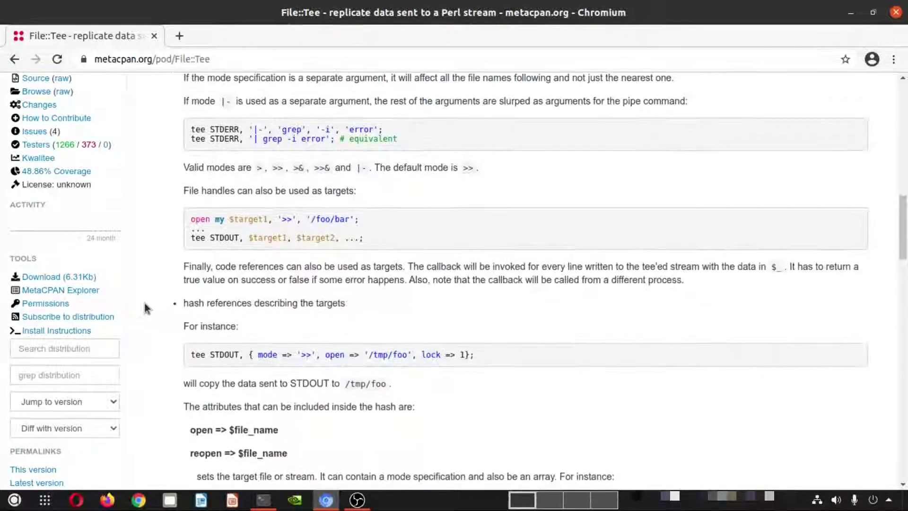
scroll(147, 308, up, 5)
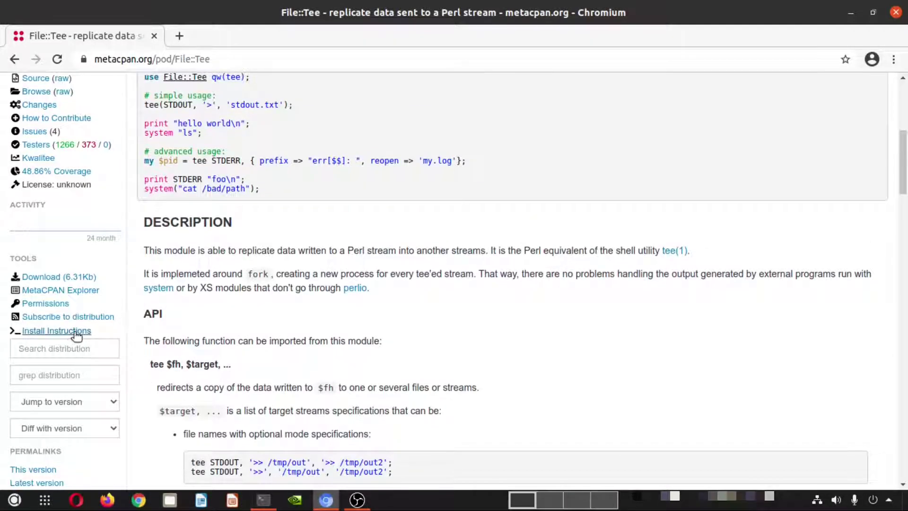
- Show the Module Install Instructions with the cpanm and CPAN shell commands, then go to Terminal
click(56, 330)
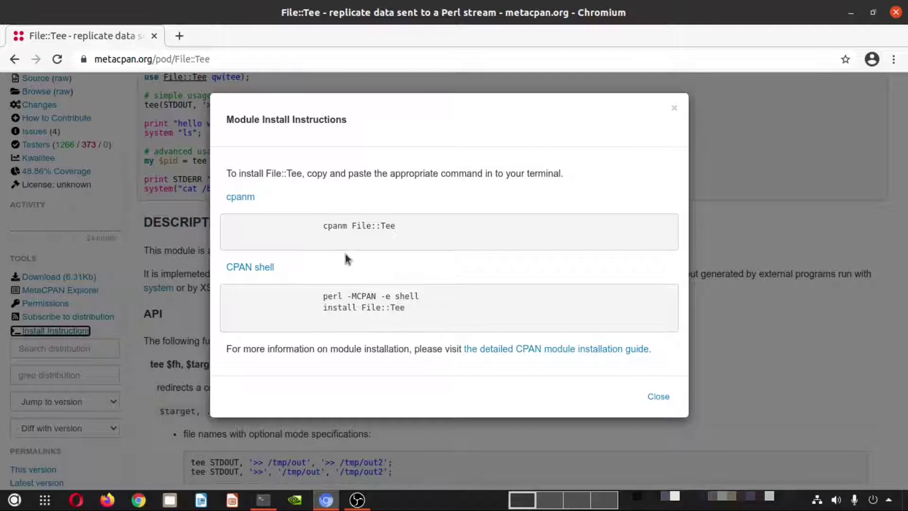
mouse_move(264, 500)
click(284, 478)
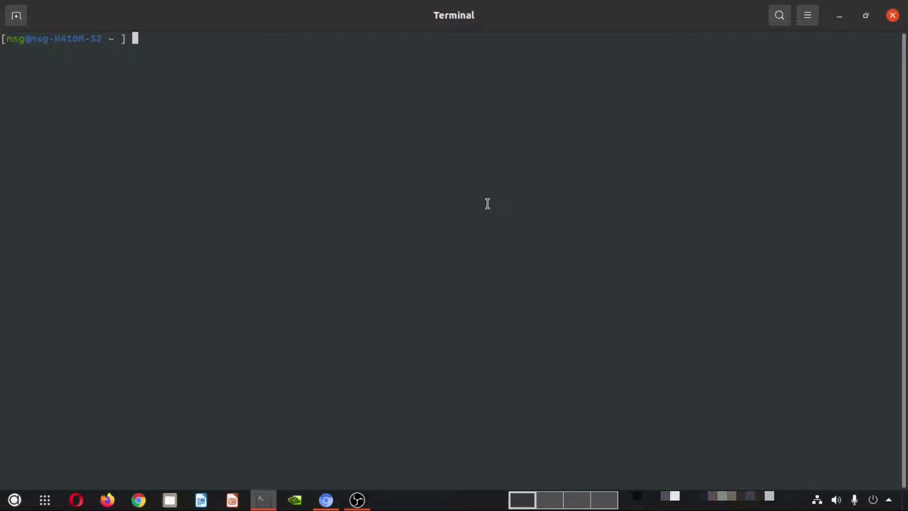
- Run 'which cpan' to confirm /usr/bin/cpan, then start the CPAN shell (v2.22) with 'cpan'
text(which cpan)
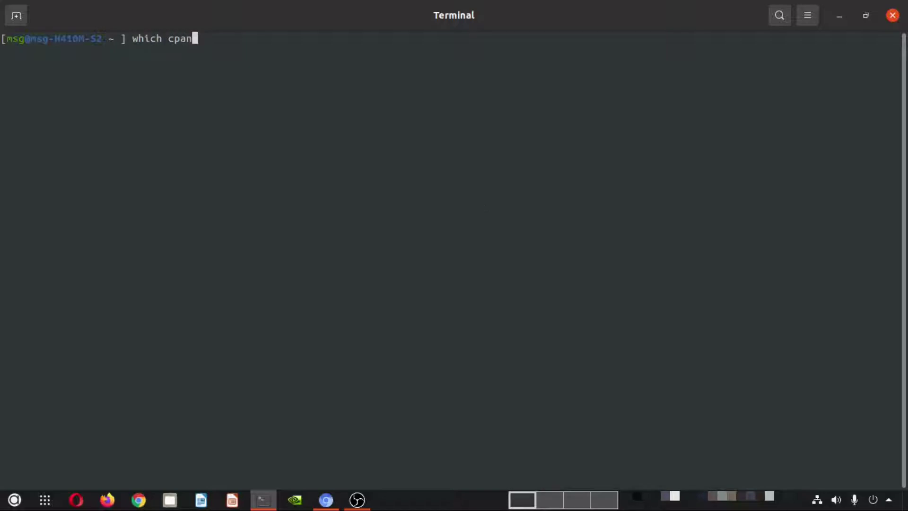
key(Return)
text(cpan)
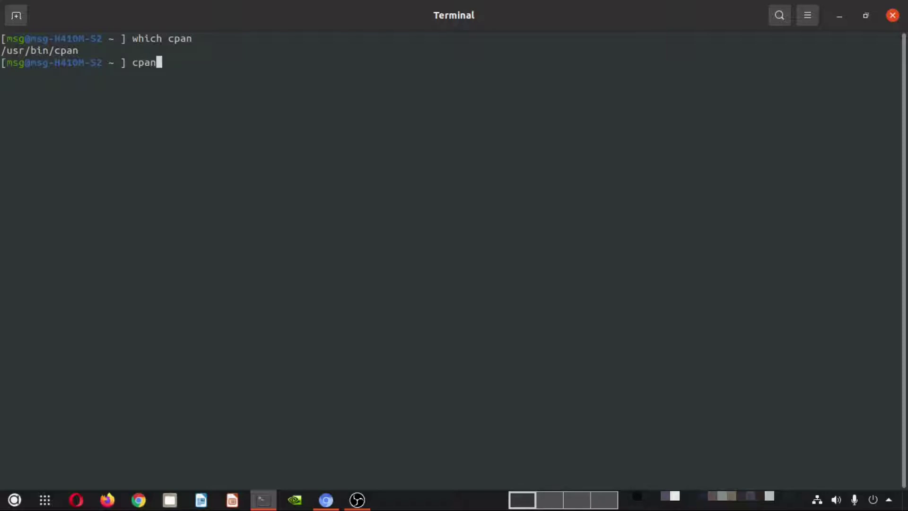
key(Return)
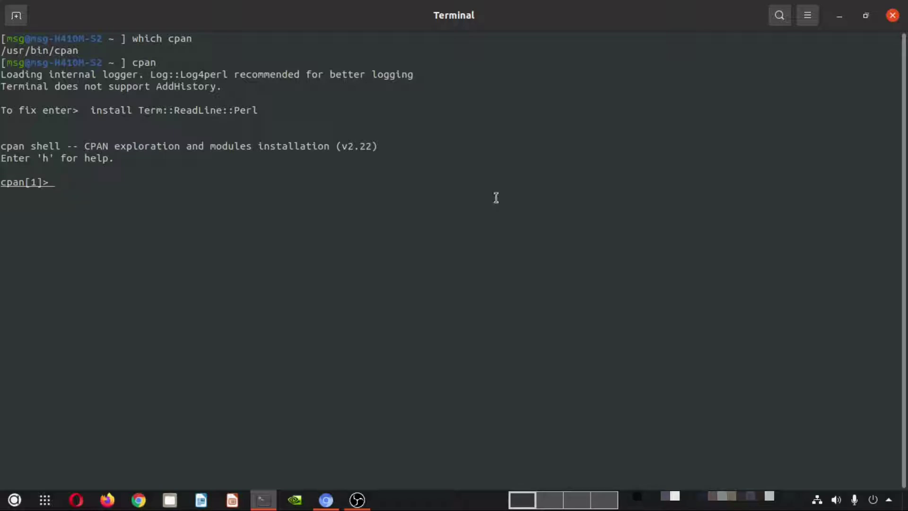
- Copy 'install File::Tee' from the metacpan instructions and paste it at the cpan[1]> prompt
mouse_move(326, 500)
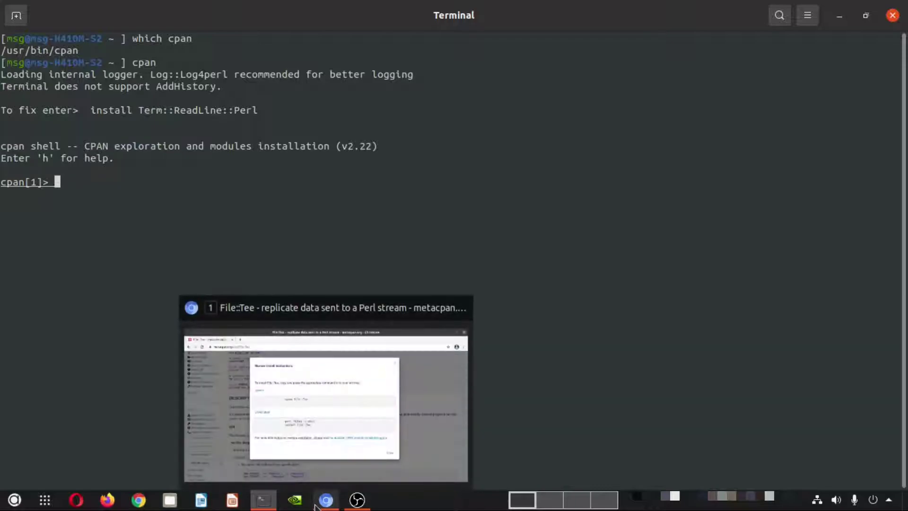
click(343, 323)
drag(323, 307, 425, 312)
right_click(393, 313)
click(412, 327)
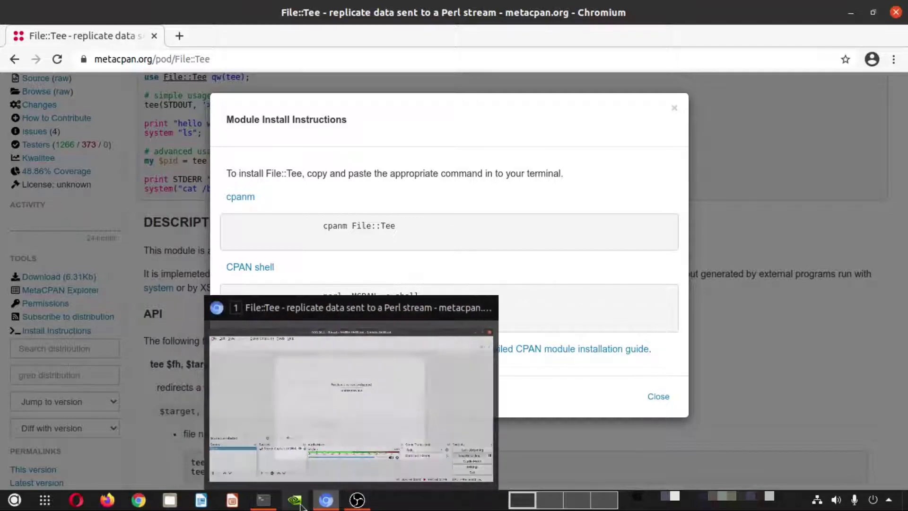
mouse_move(264, 500)
click(283, 369)
key(ctrl+shift+v)
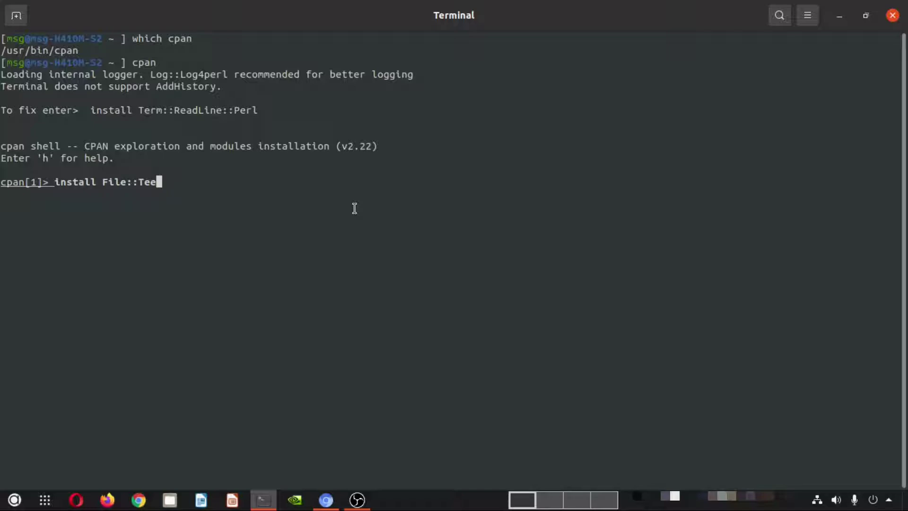
- Run 'install File::Tee' and give the sudo password, so File::Tee 0.07 passes 50 tests and installs OK
key(Return)
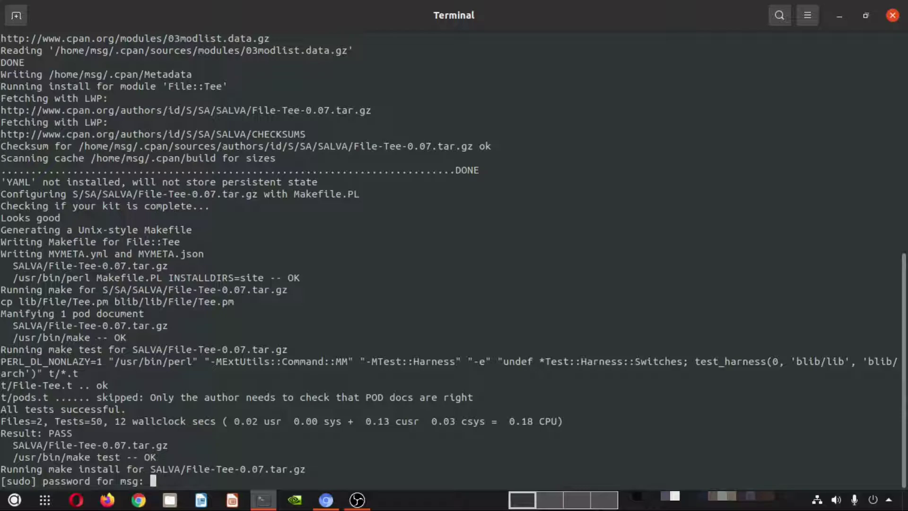
key(Return)
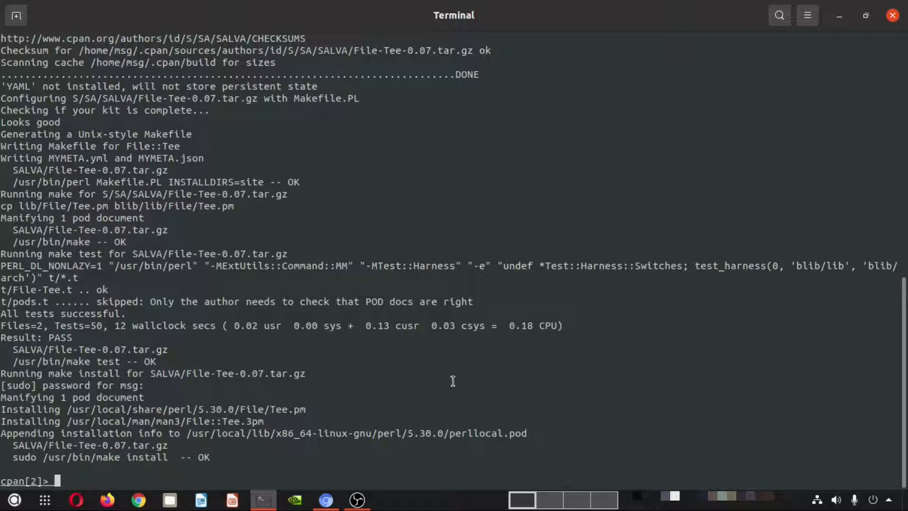
drag(4, 458, 261, 450)
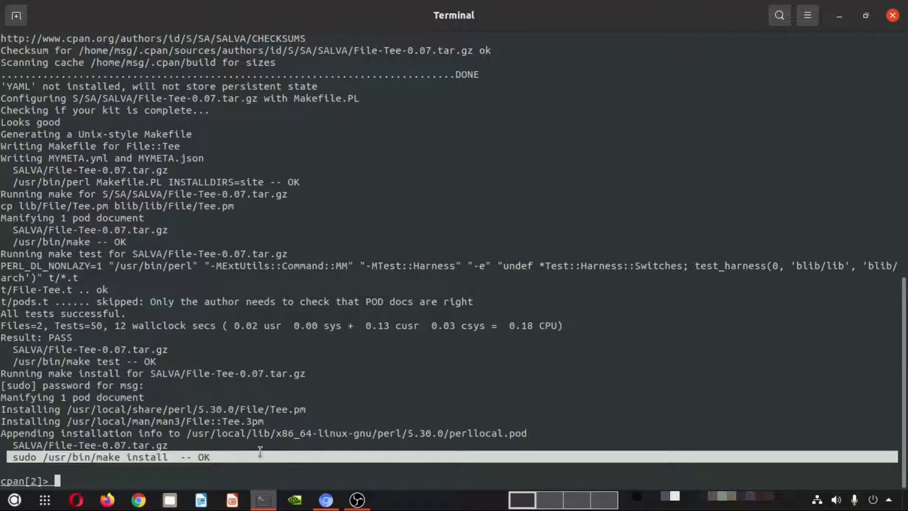
click(456, 384)
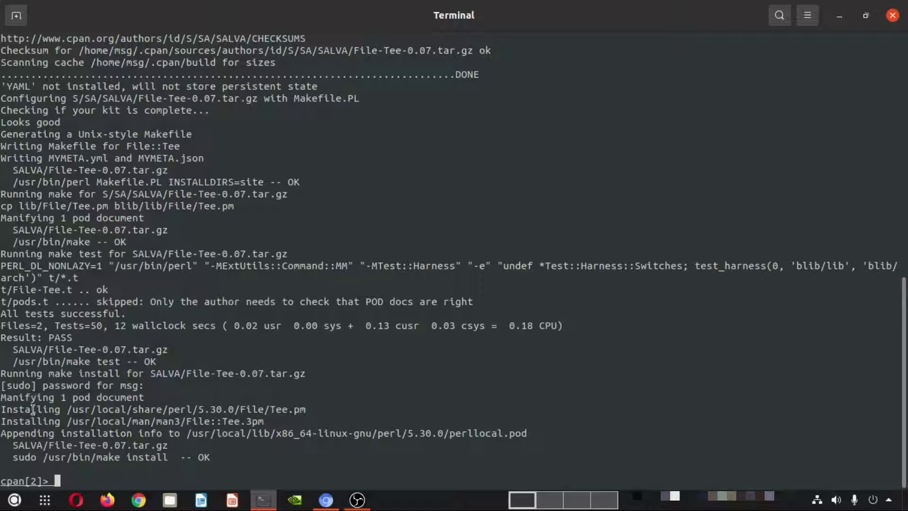
triple_click(32, 336)
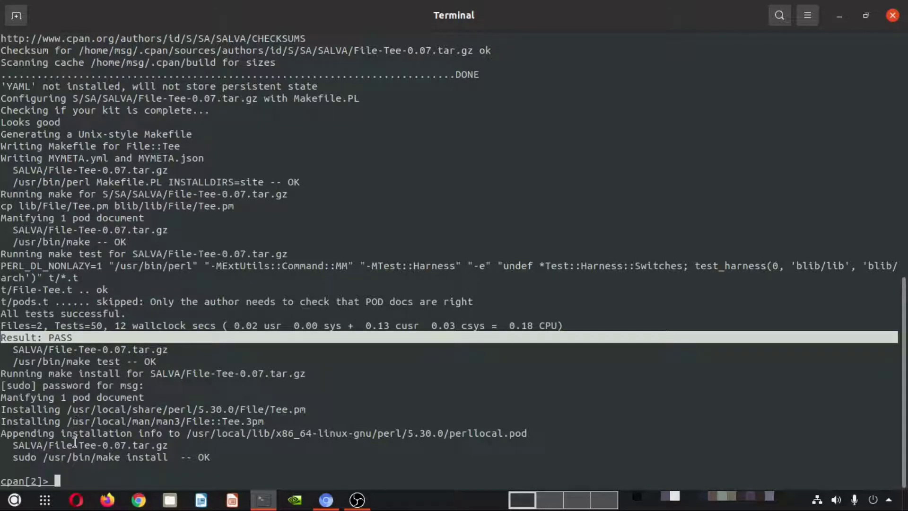
drag(2, 411, 308, 410)
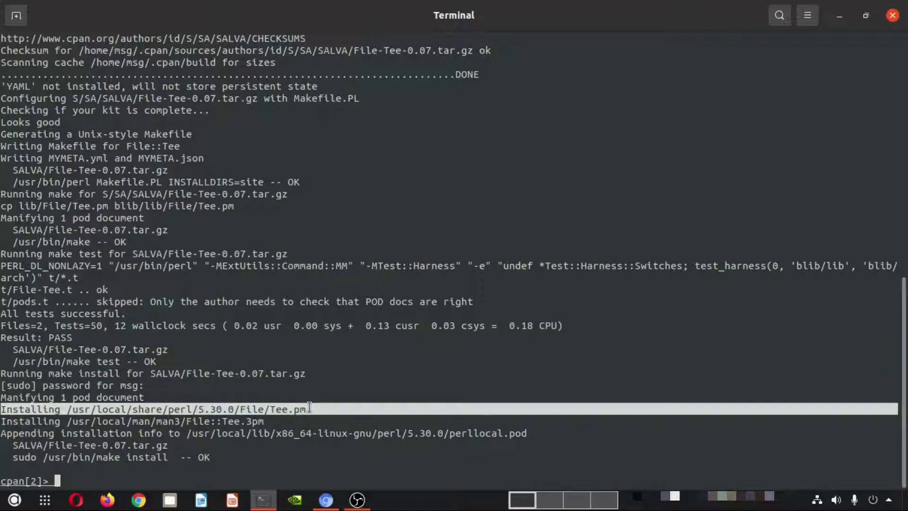
click(134, 426)
drag(2, 422, 283, 423)
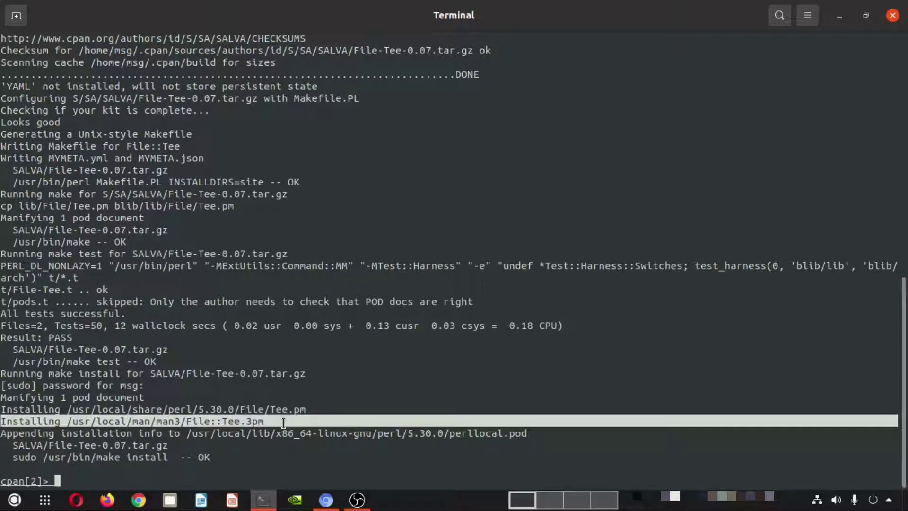
click(375, 382)
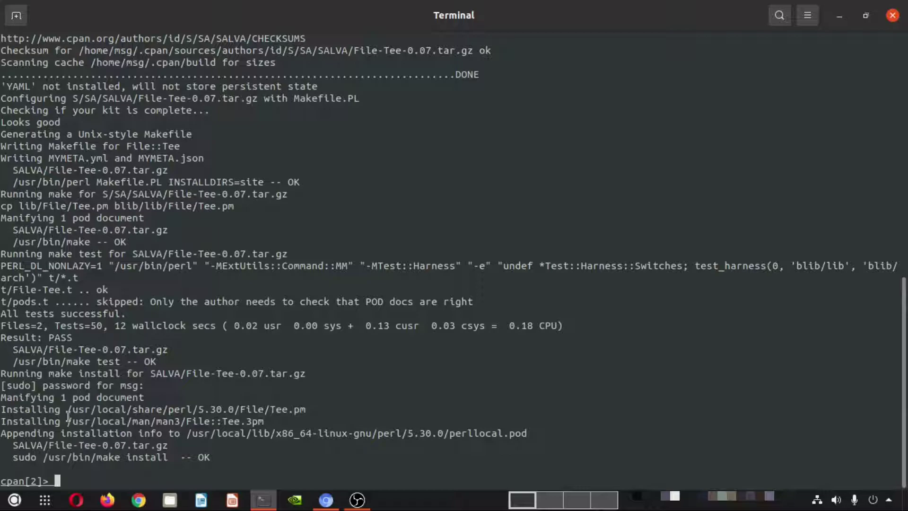